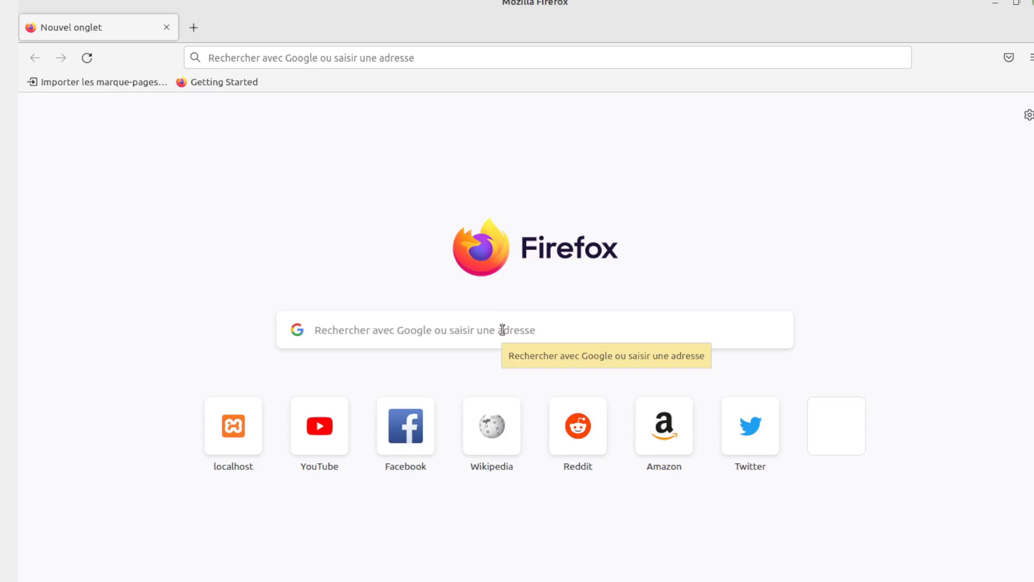
Search Google for "visual studio code" and open the Download page of the official Visual Studio Code site
click(545, 328)
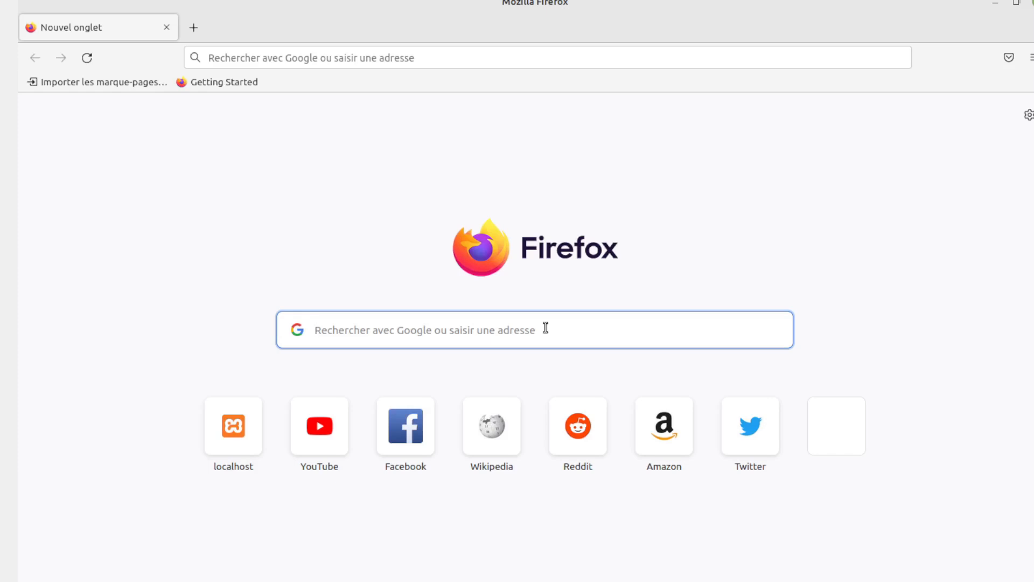
text(vi)
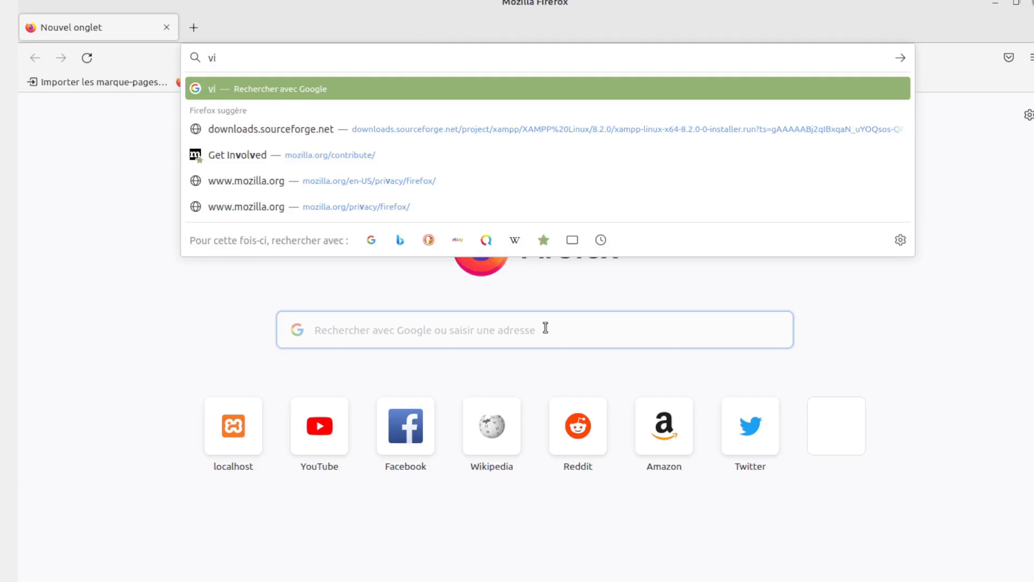
text(sual )
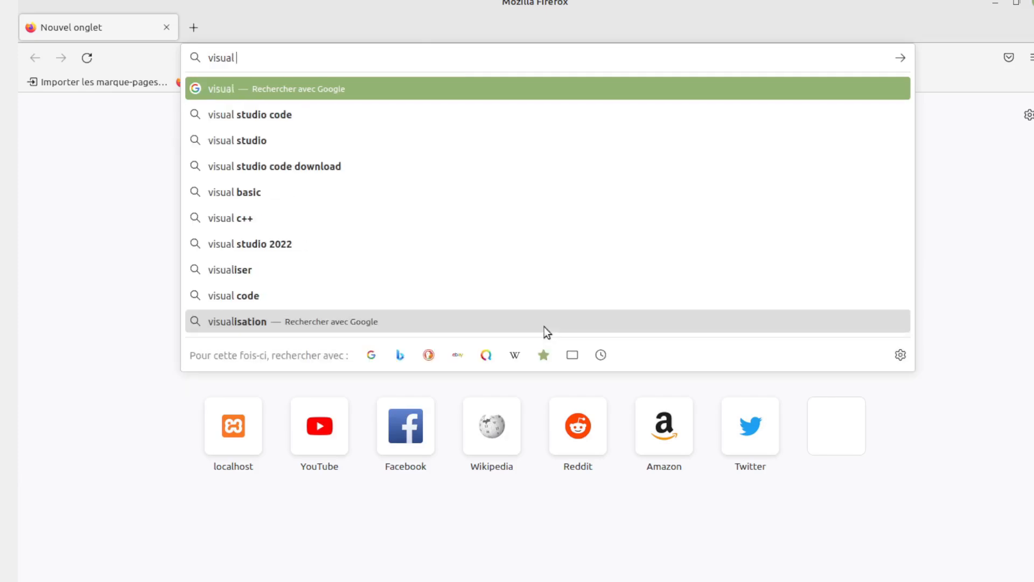
text(studio code)
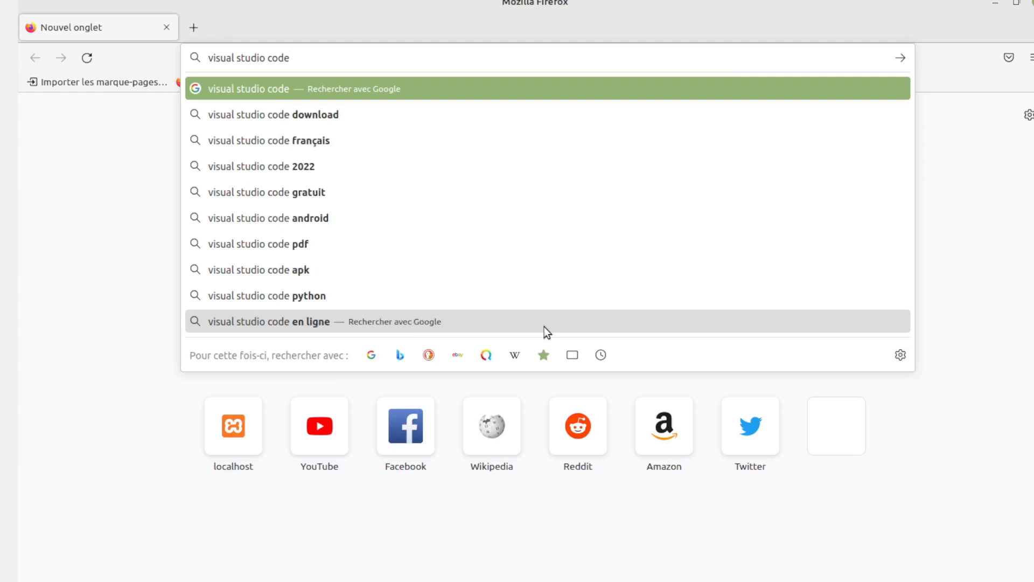
key(Return)
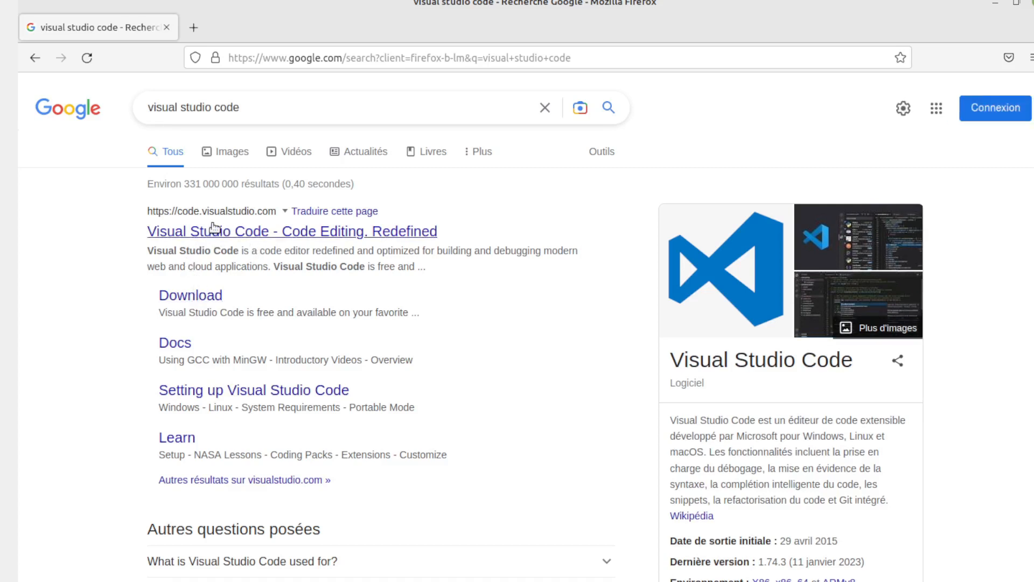
click(193, 295)
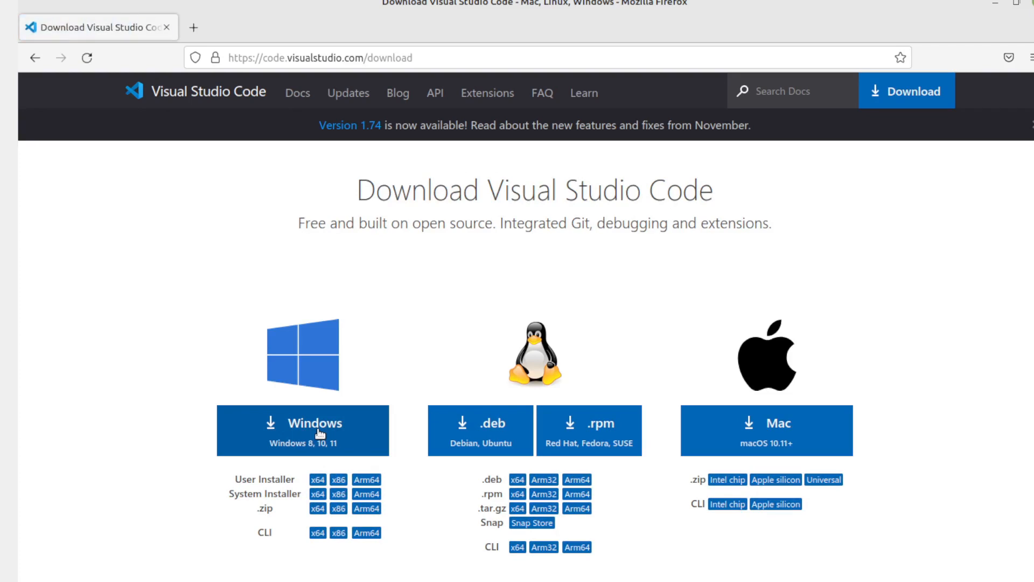
Download the Visual Studio Code .deb package for Debian and Ubuntu
scroll(629, 316, down, 5)
scroll(617, 436, up, 5)
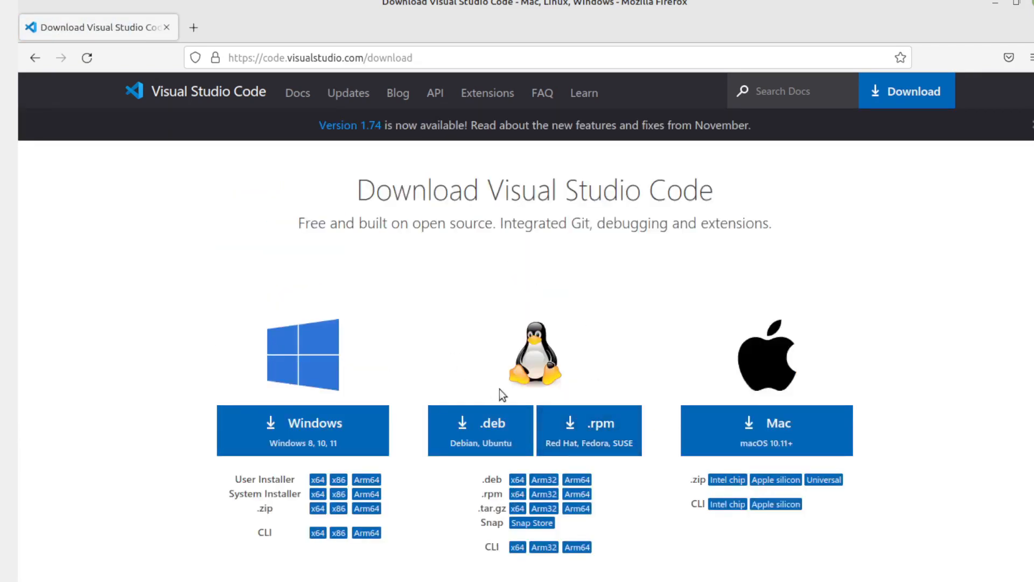
click(483, 430)
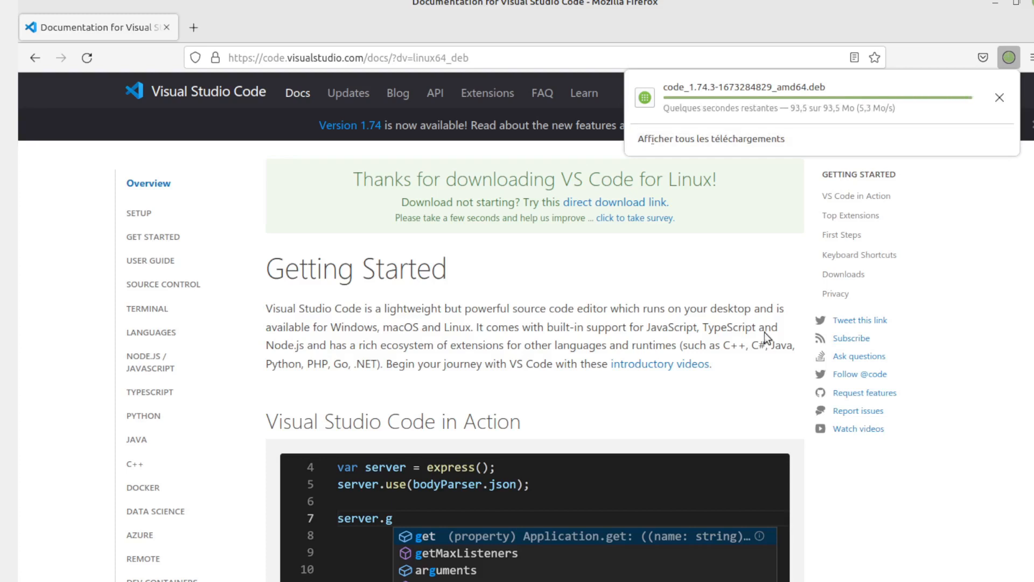
scroll(781, 466, down, 3)
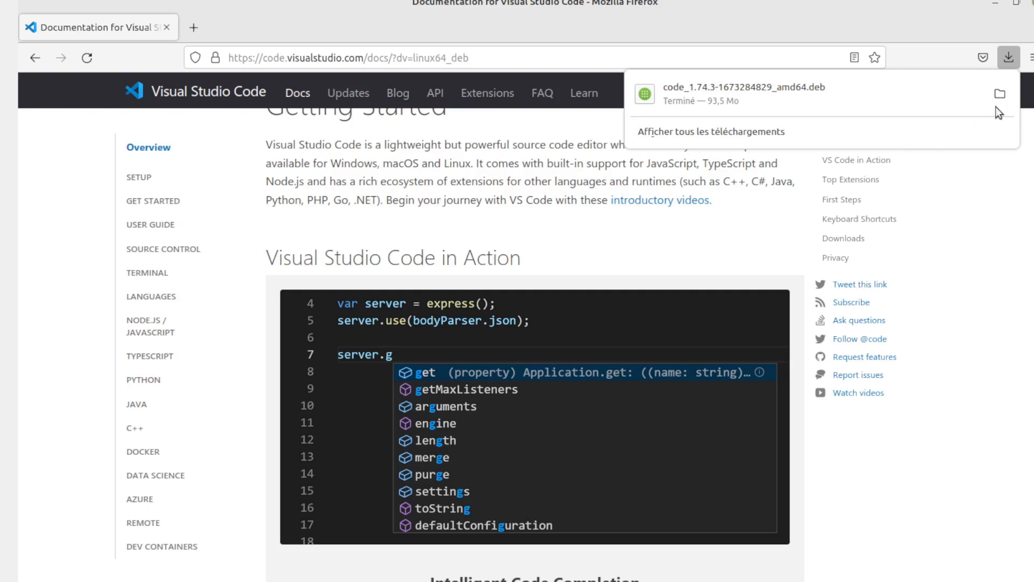
Open the downloaded code_1.74.3 .deb package and start its installation, authenticating with the account password
click(681, 100)
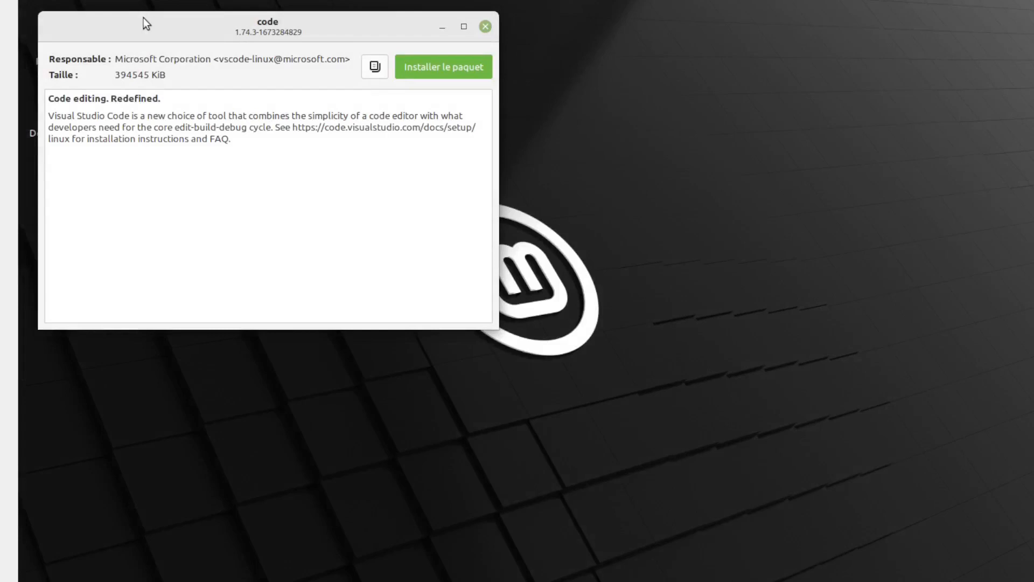
drag(240, 38, 327, 97)
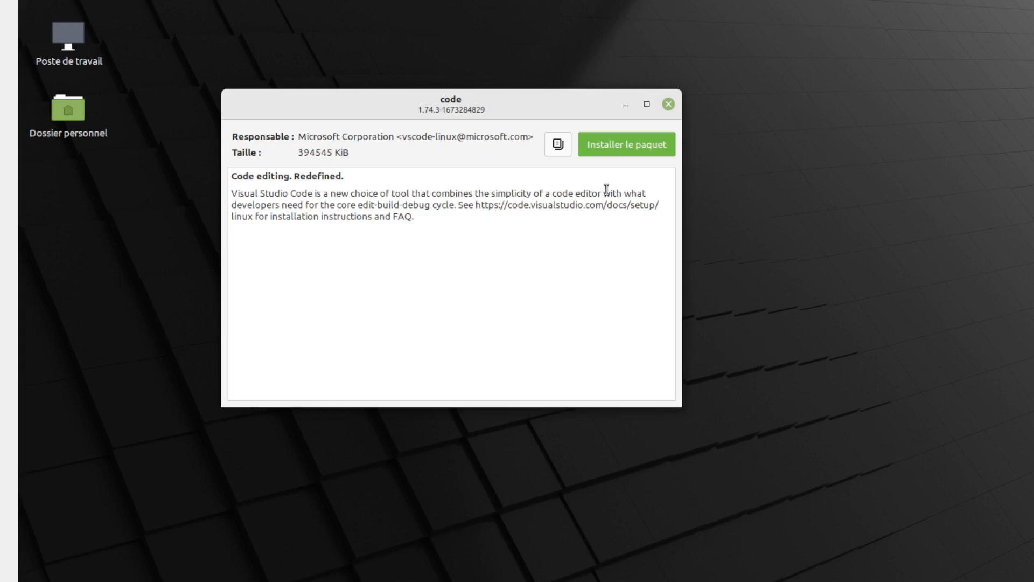
click(629, 143)
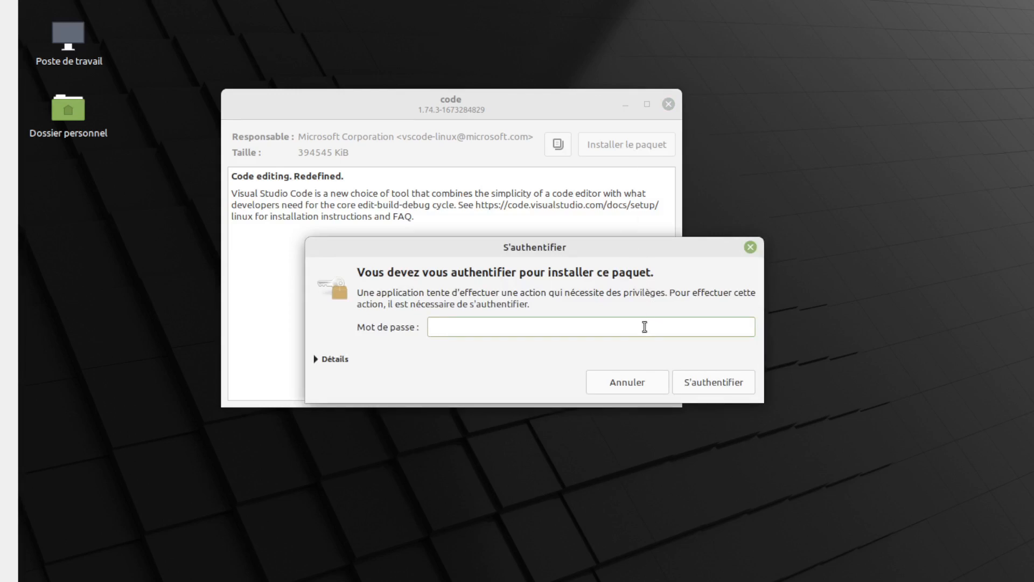
text(••••••••)
click(713, 384)
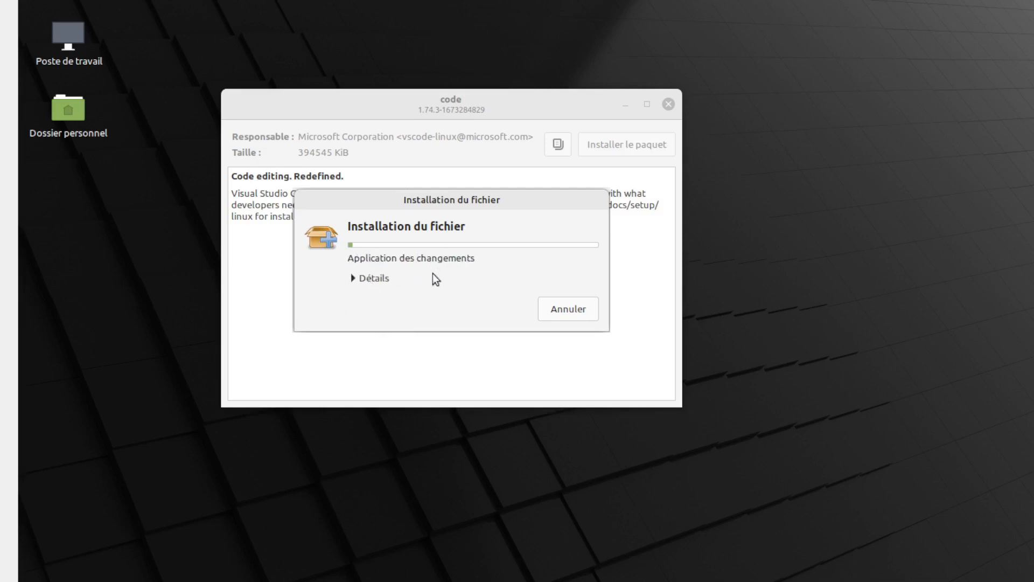
Check the installation details while the package installs, and close the package installer once it is done
click(369, 279)
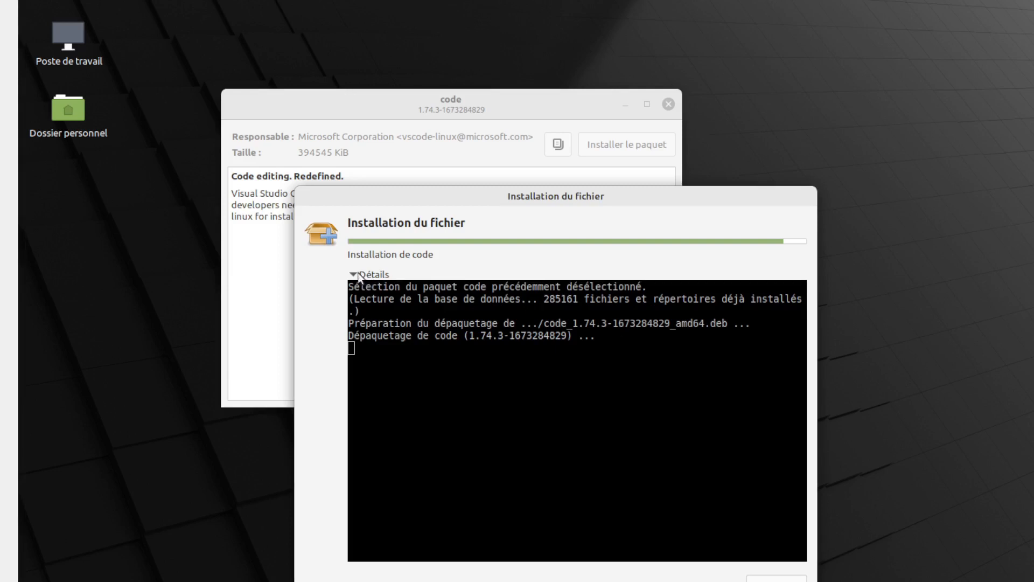
click(360, 276)
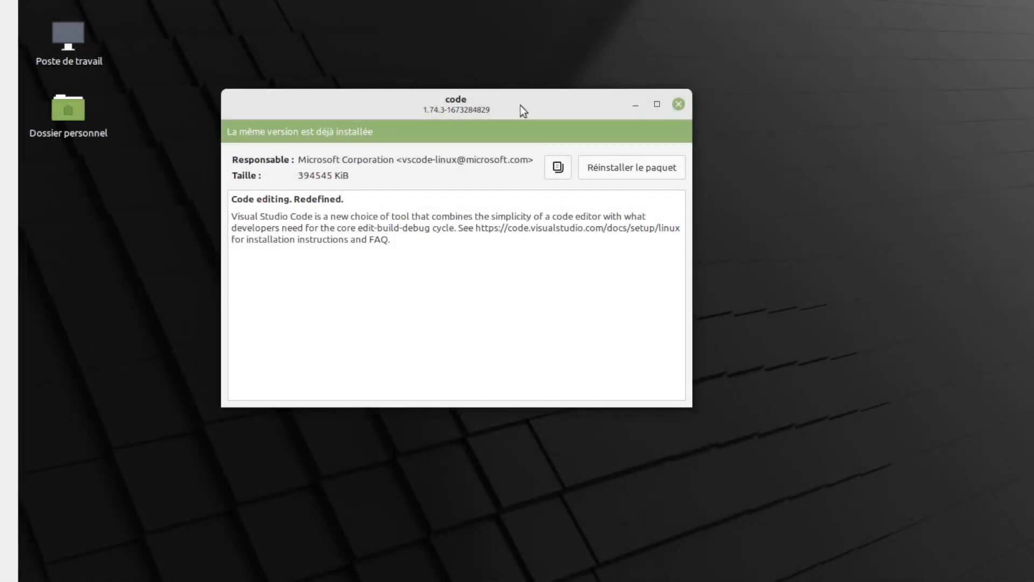
click(679, 104)
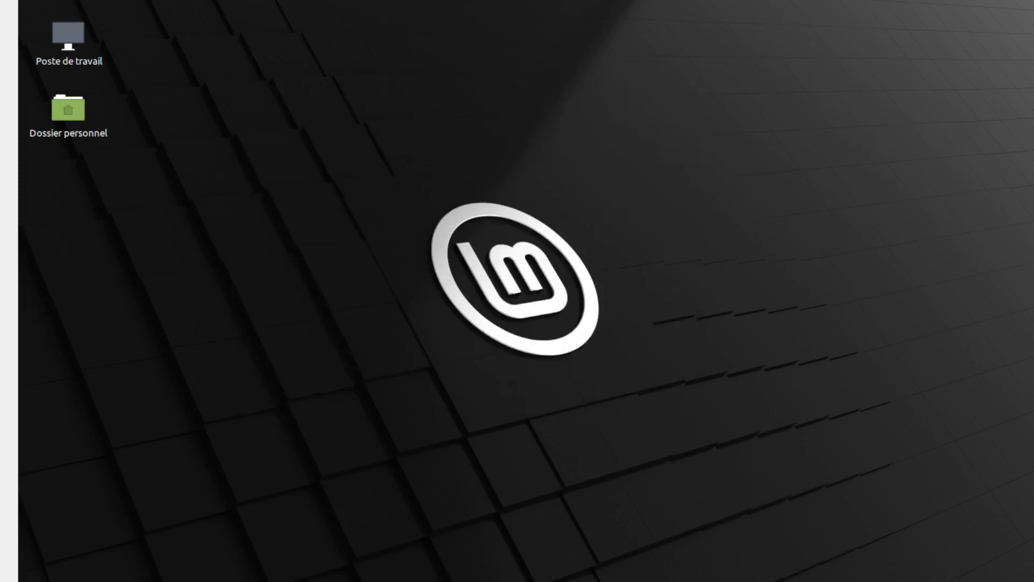
Launch Visual Studio Code from the Programmation applications and close its Get Started page
key(super)
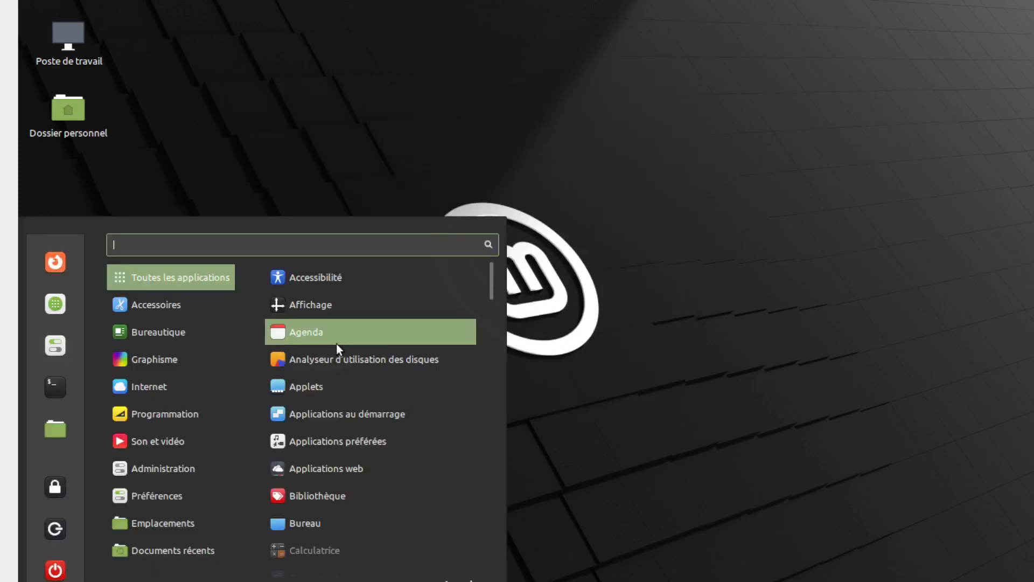
mouse_move(140, 415)
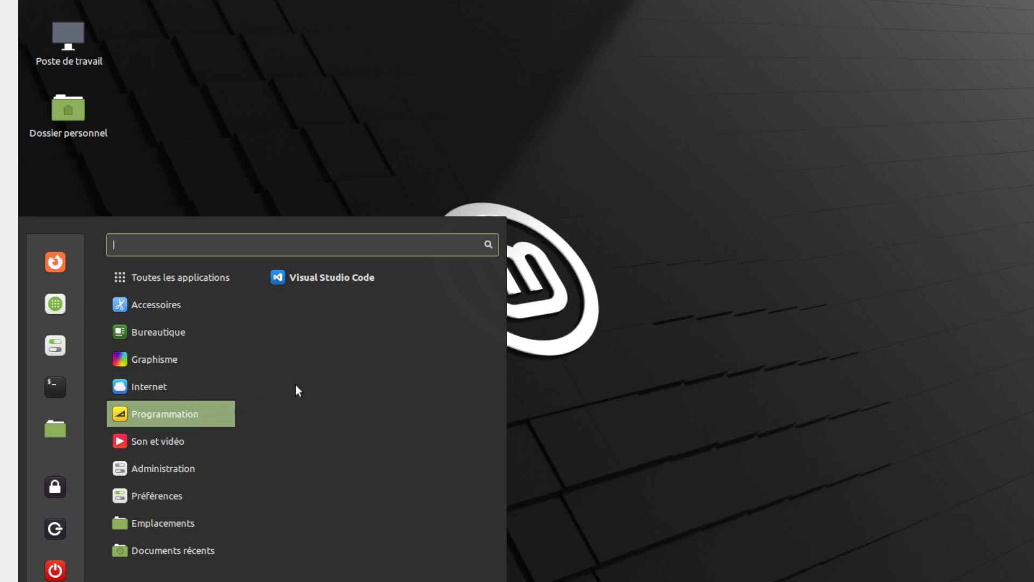
click(365, 281)
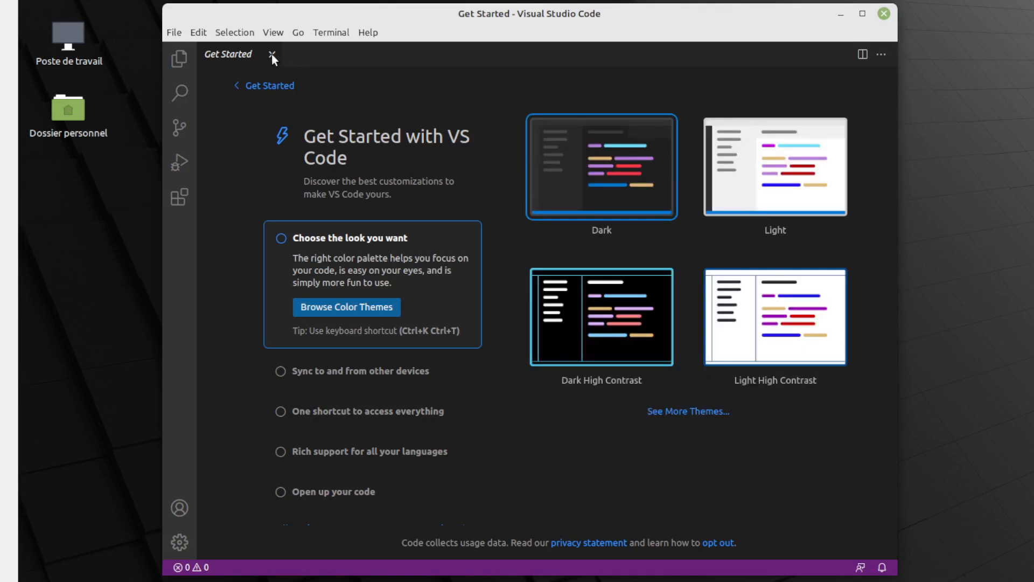
click(272, 55)
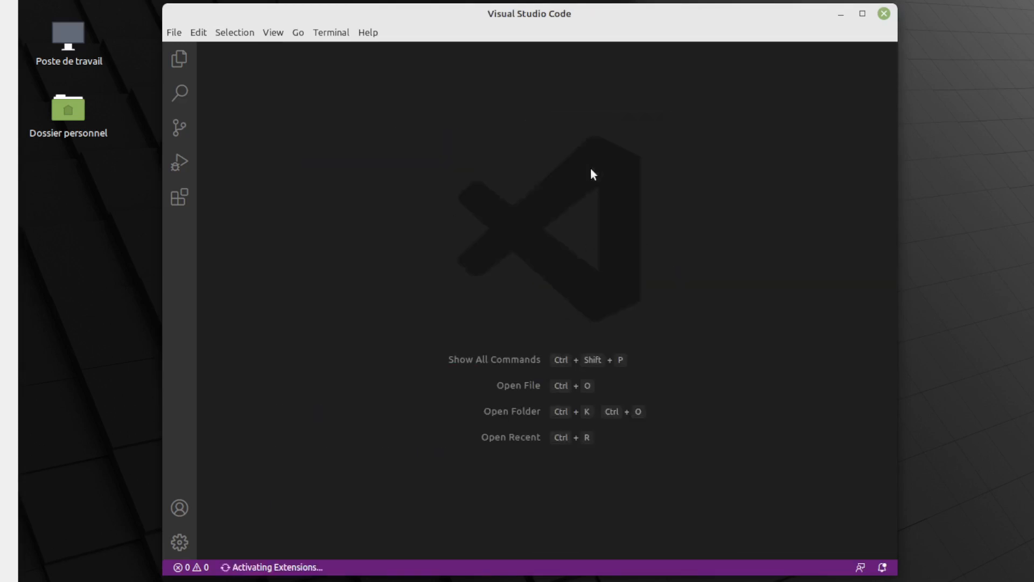
Search the extension marketplace for "laravel blade" and install the Laravel Blade extension v2.0.4
click(179, 199)
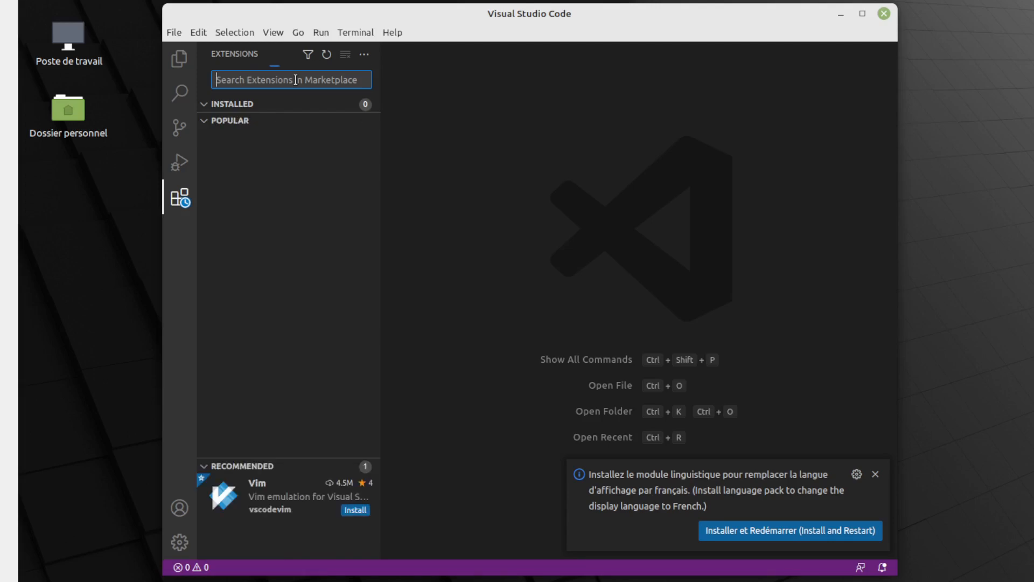
text(laravel)
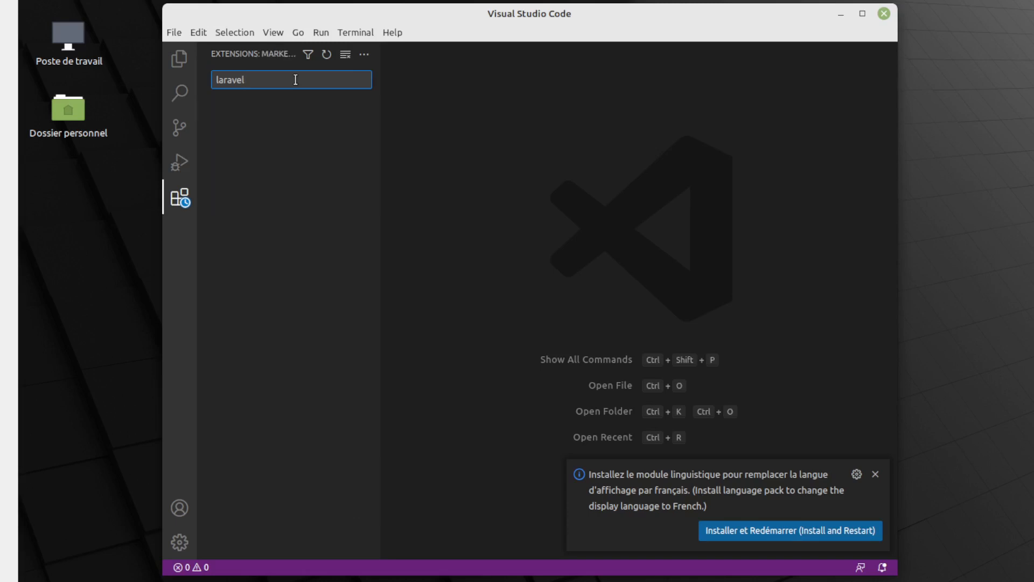
text( blade)
drag(380, 87, 457, 92)
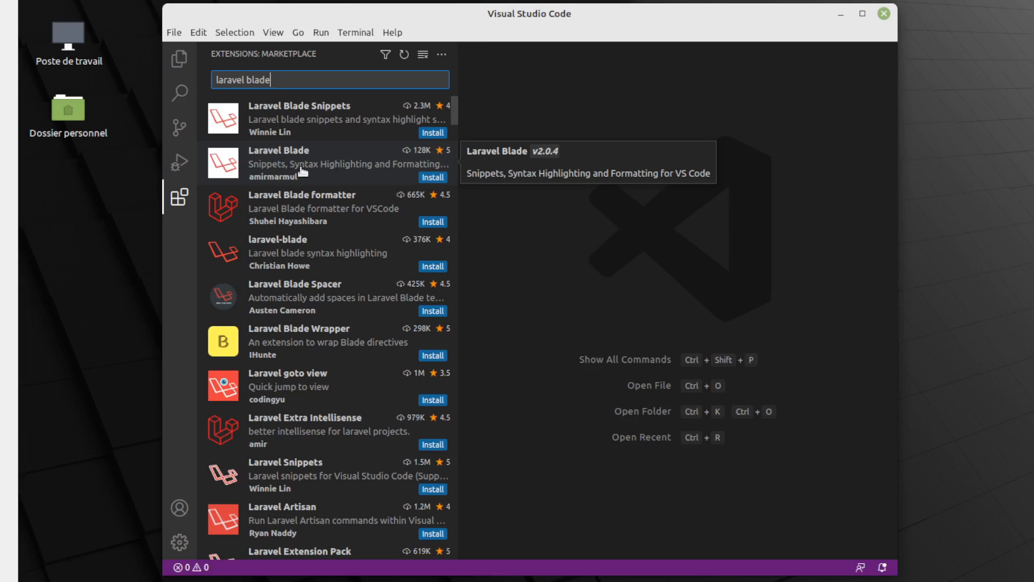
click(286, 170)
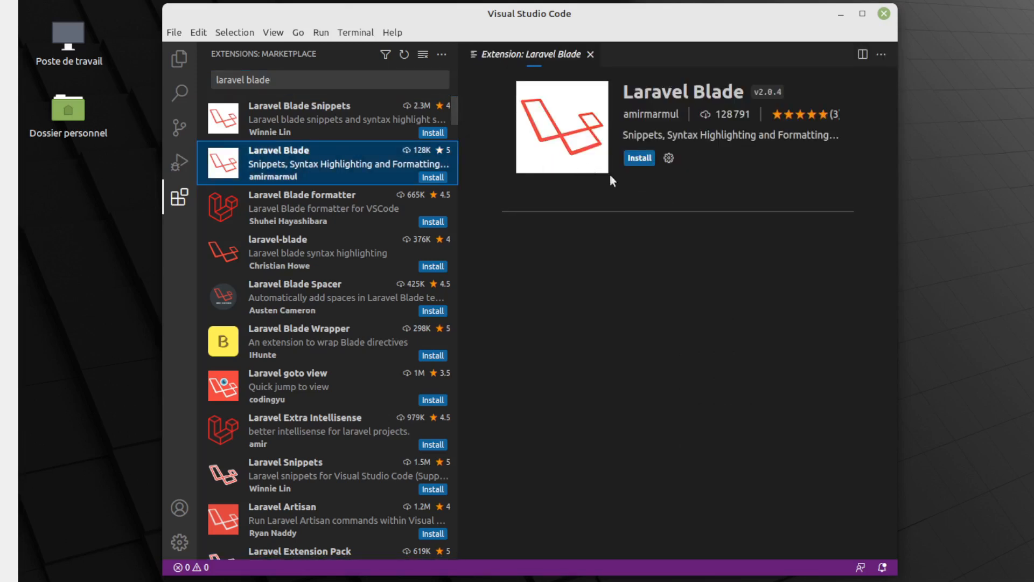
click(638, 157)
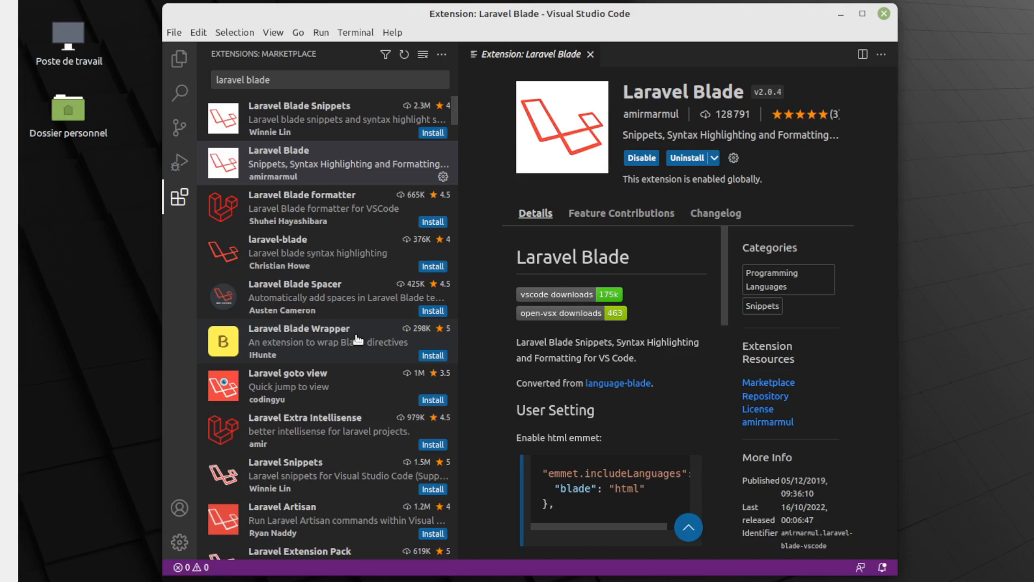
Replace the marketplace search with "php intelliphense" and install the PHP IntelliSense extension v1.0.13
scroll(358, 338, down, 3)
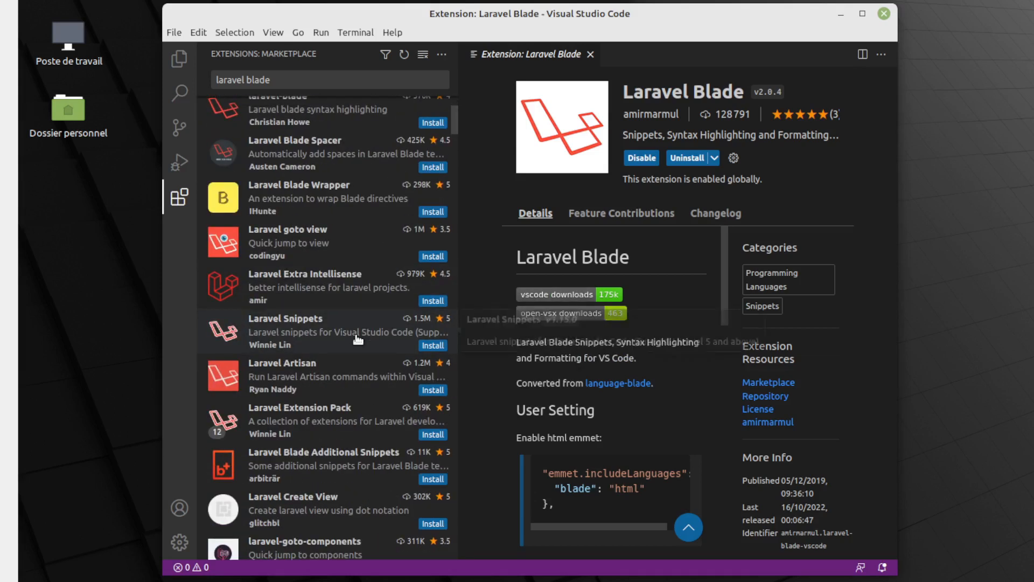
scroll(358, 338, up, 3)
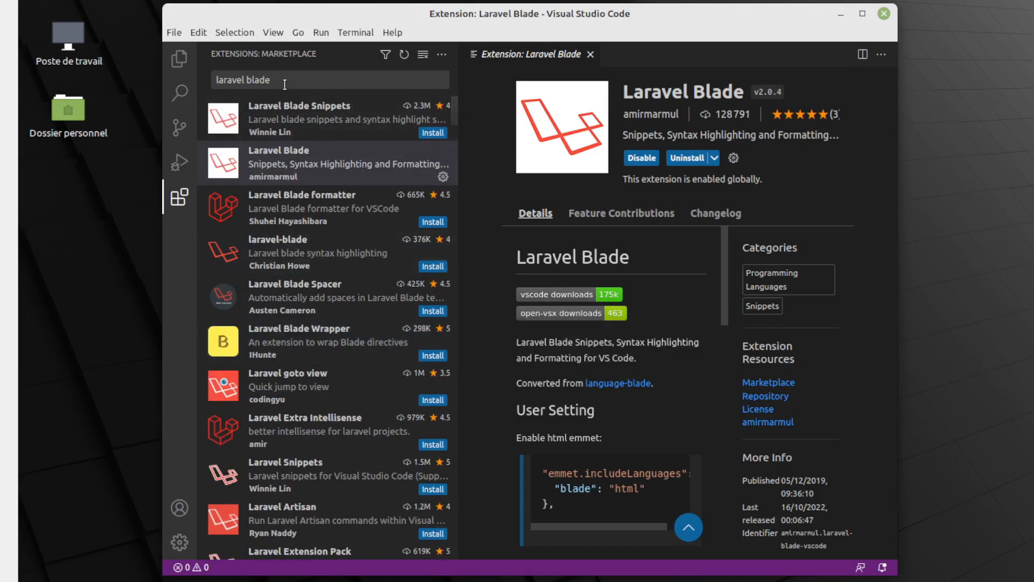
drag(303, 79, 214, 79)
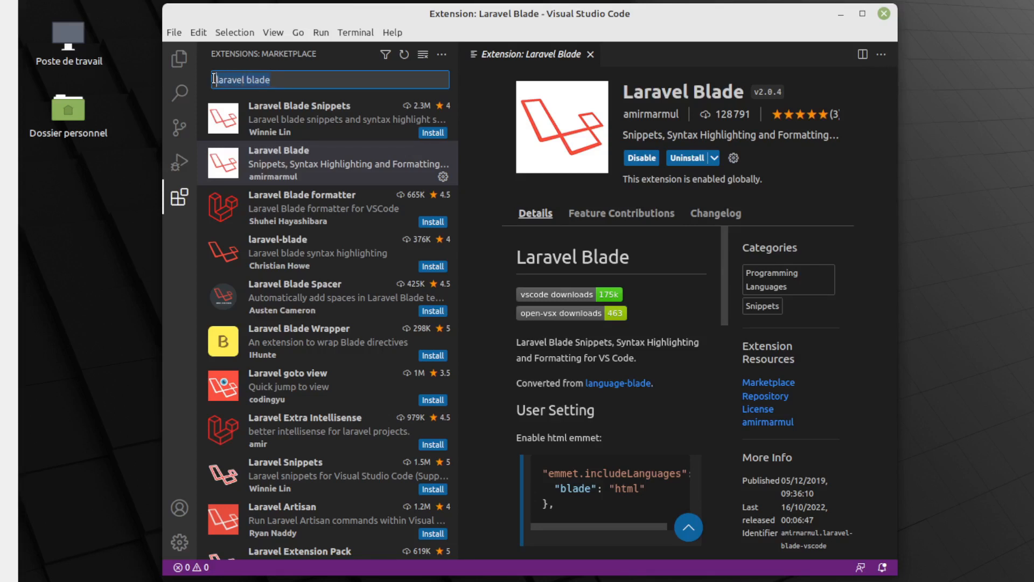
text(php intelliphense)
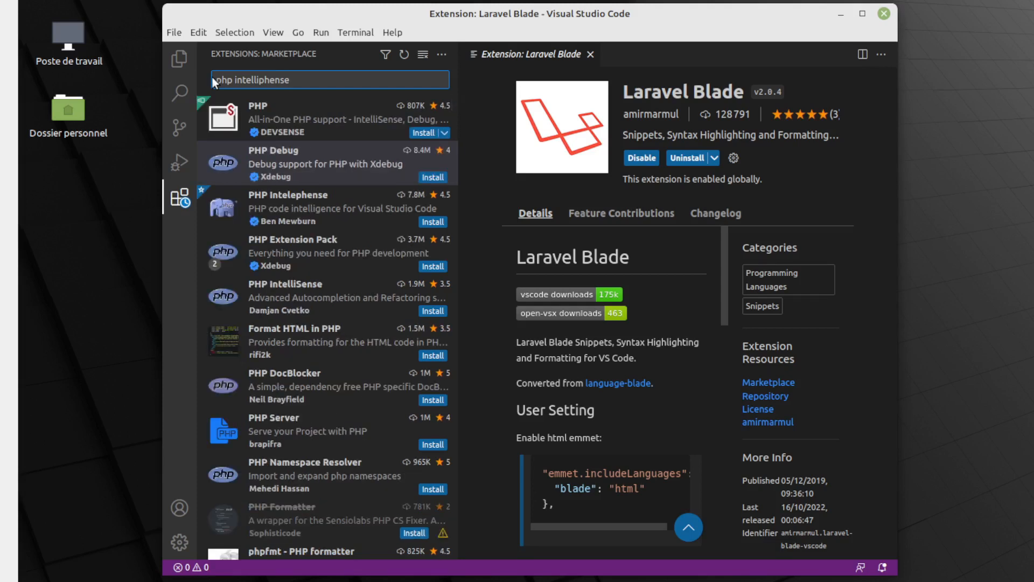
click(326, 218)
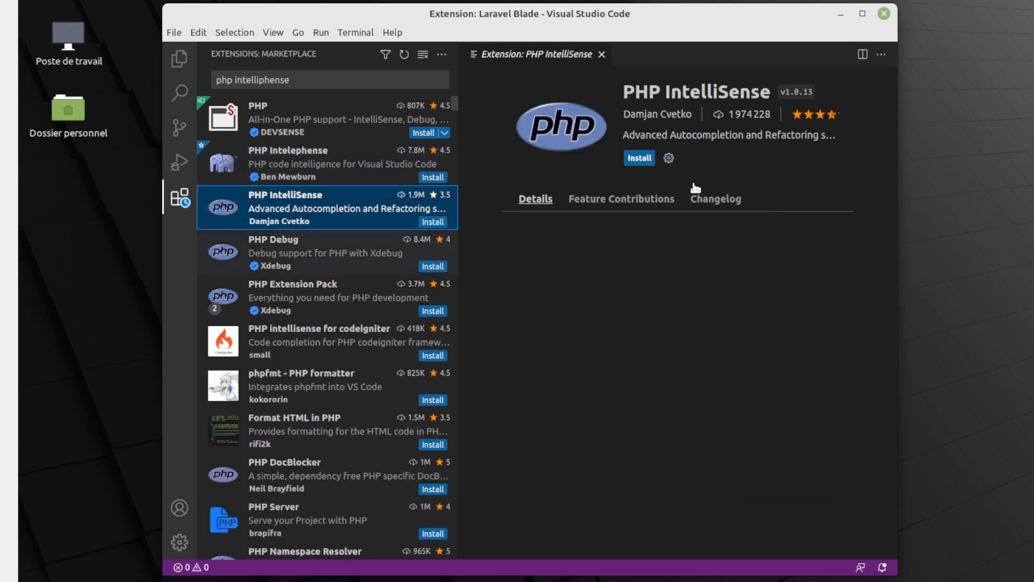
click(644, 161)
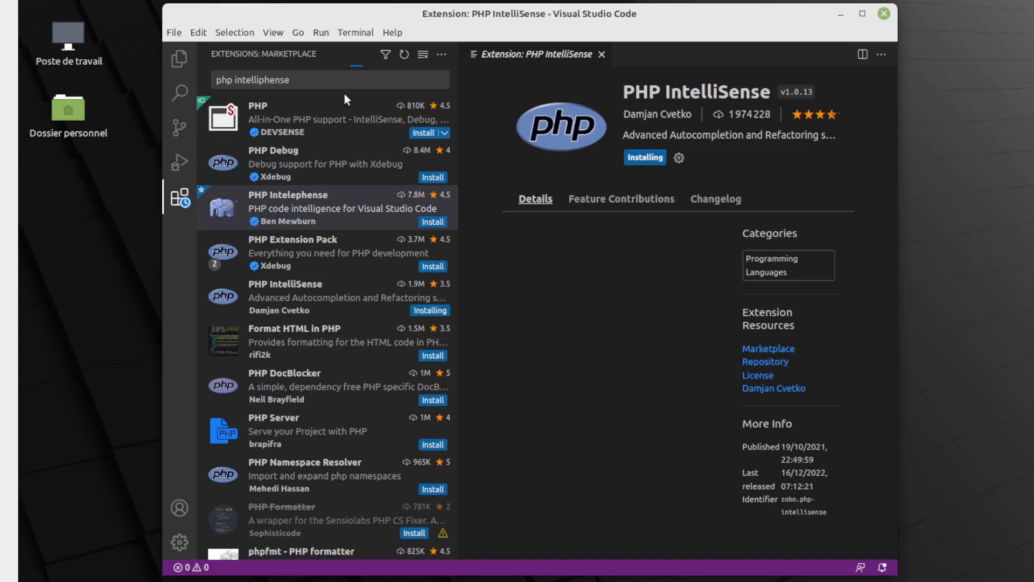
Turn on Auto Save in Visual Studio Code
click(171, 33)
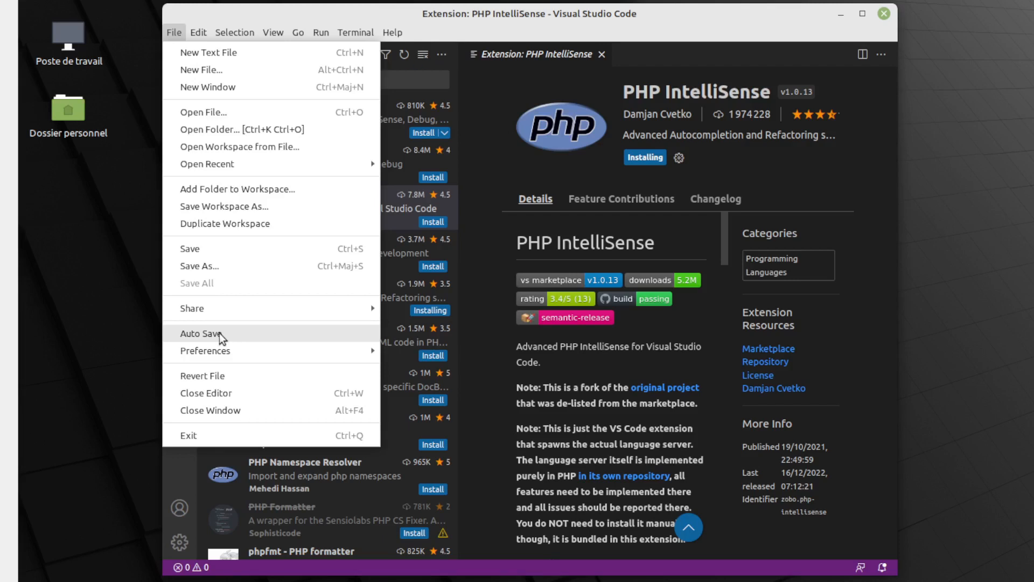
click(174, 32)
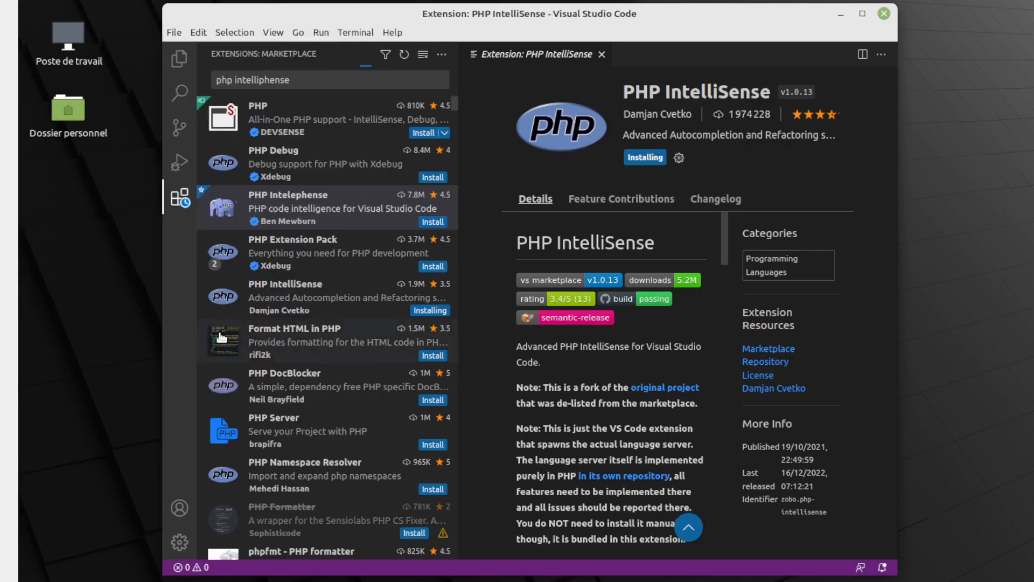
click(174, 34)
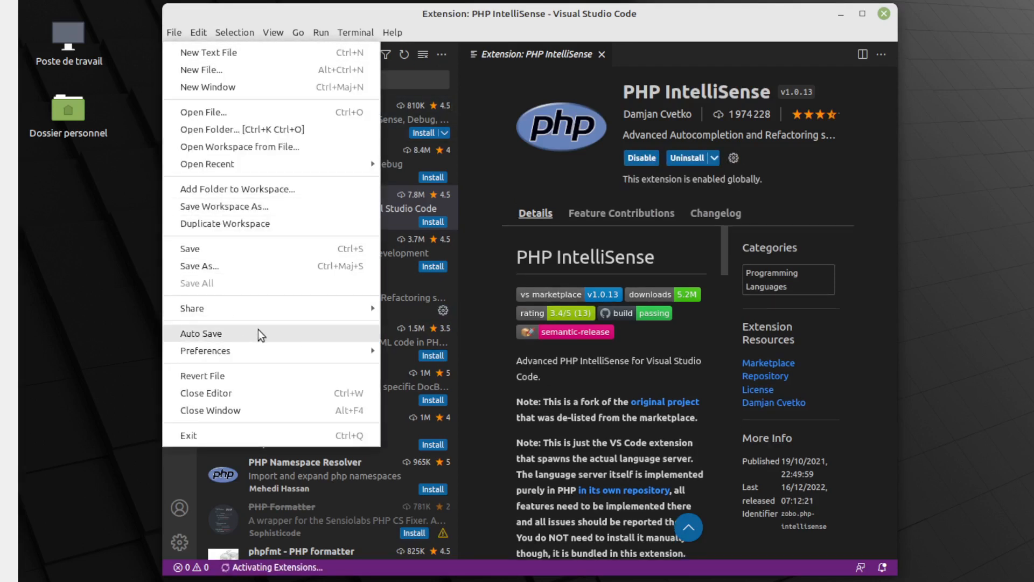
click(234, 336)
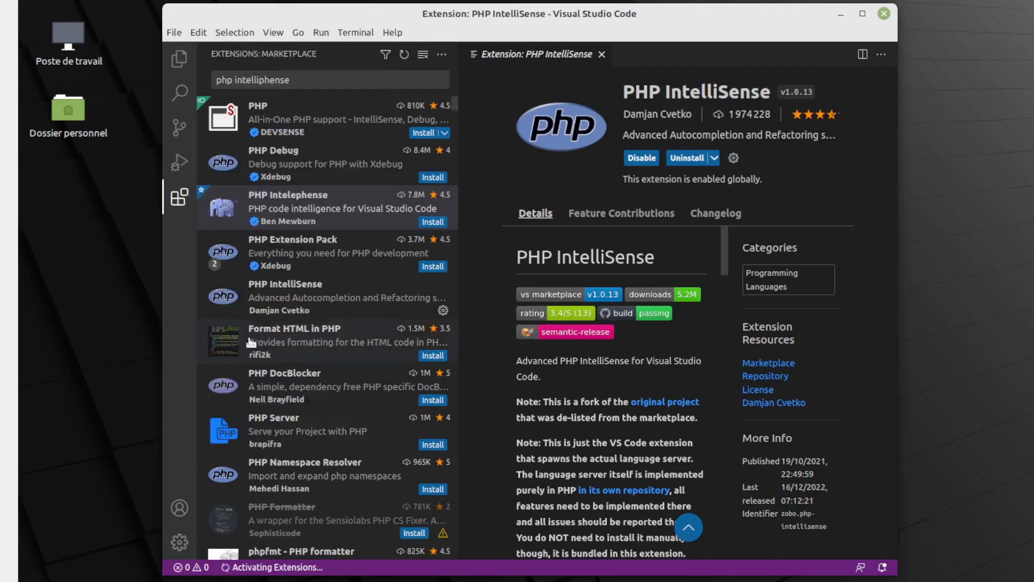
Check the Auto Save setting and close the PHP IntelliSense extension page
click(179, 30)
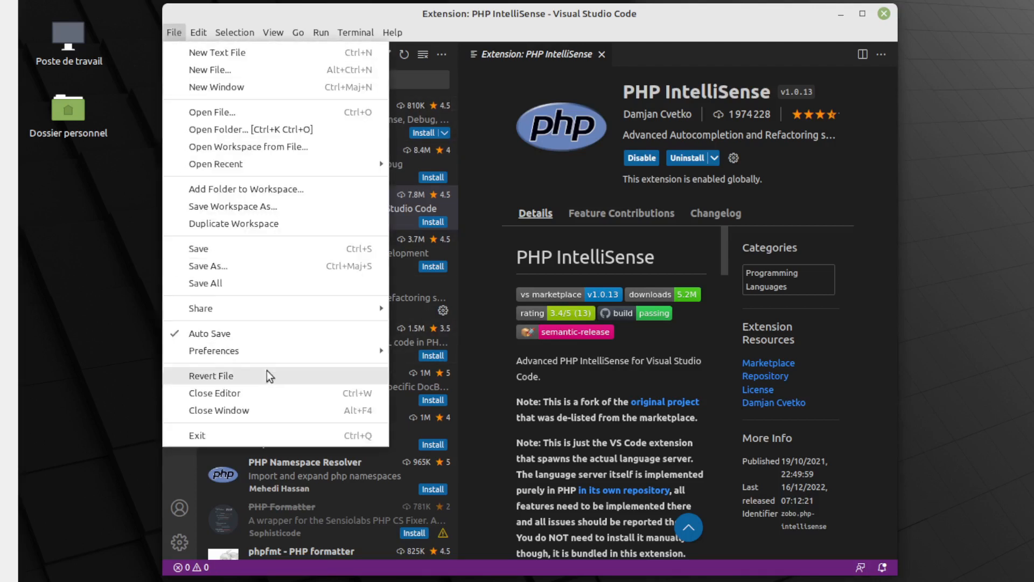
mouse_move(296, 349)
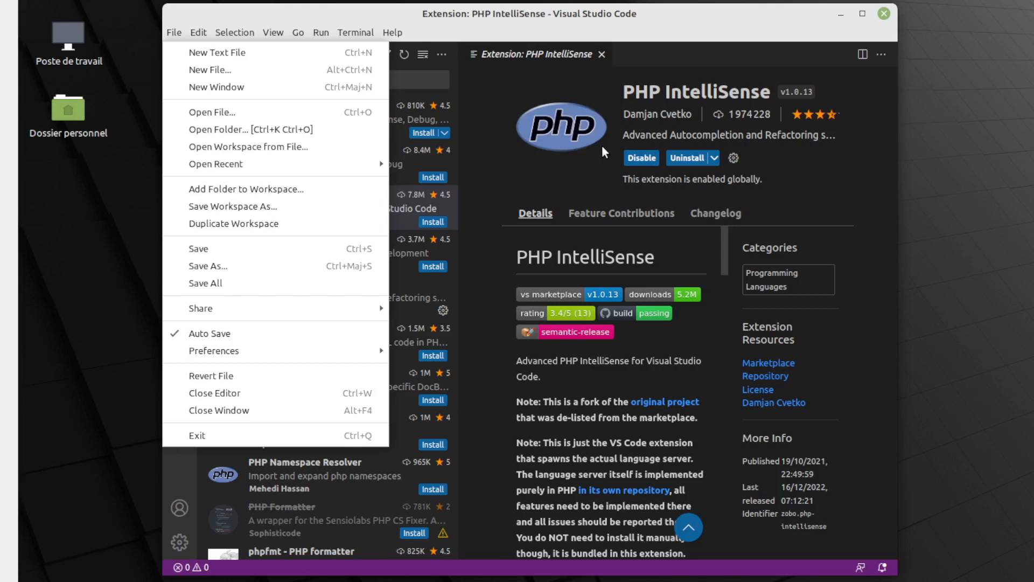
click(605, 59)
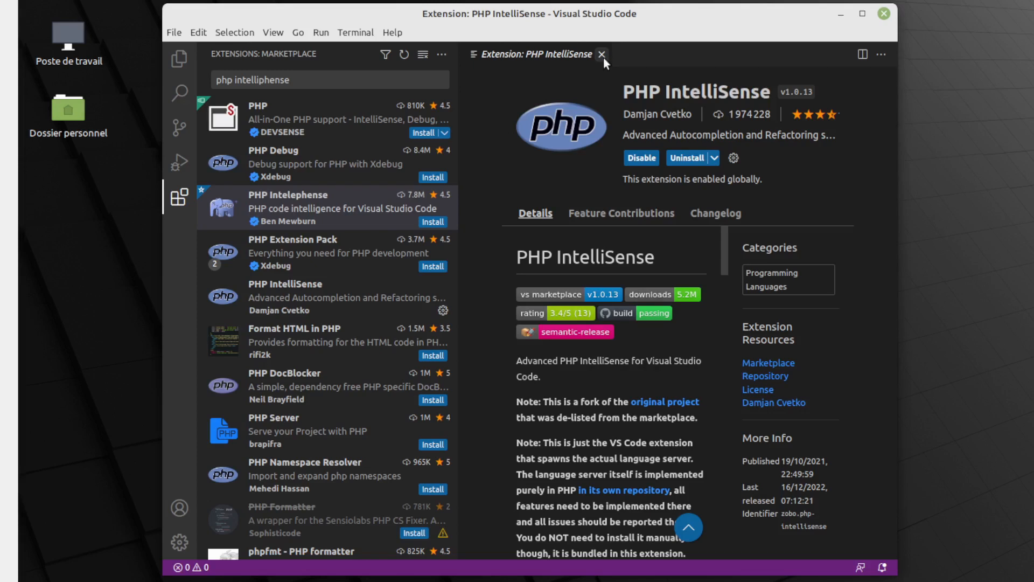
click(603, 56)
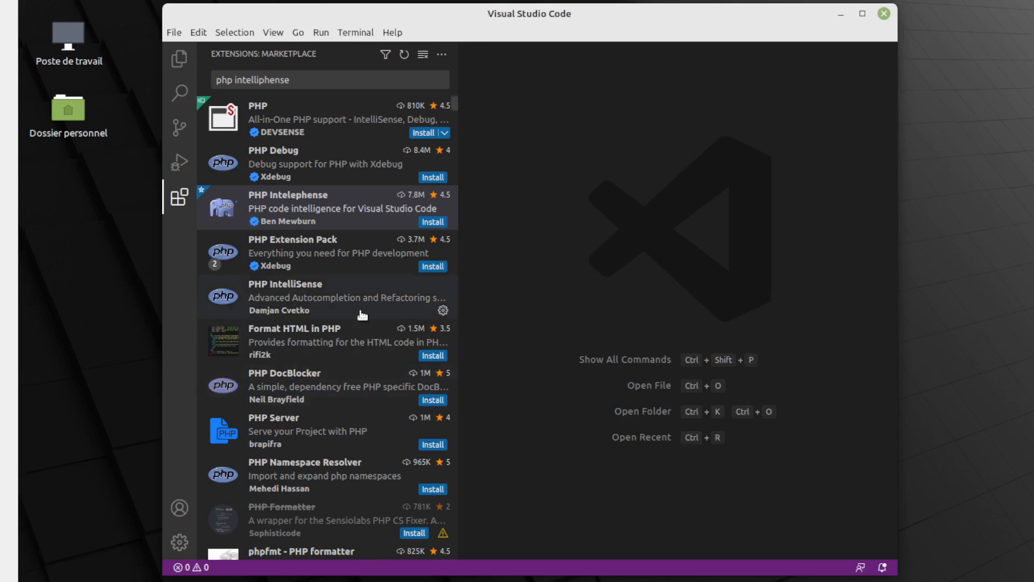
Look over the PHP Intelephense entry in the marketplace results and close the Visual Studio Code window
scroll(357, 312, down, 1)
scroll(338, 460, up, 1)
mouse_move(342, 220)
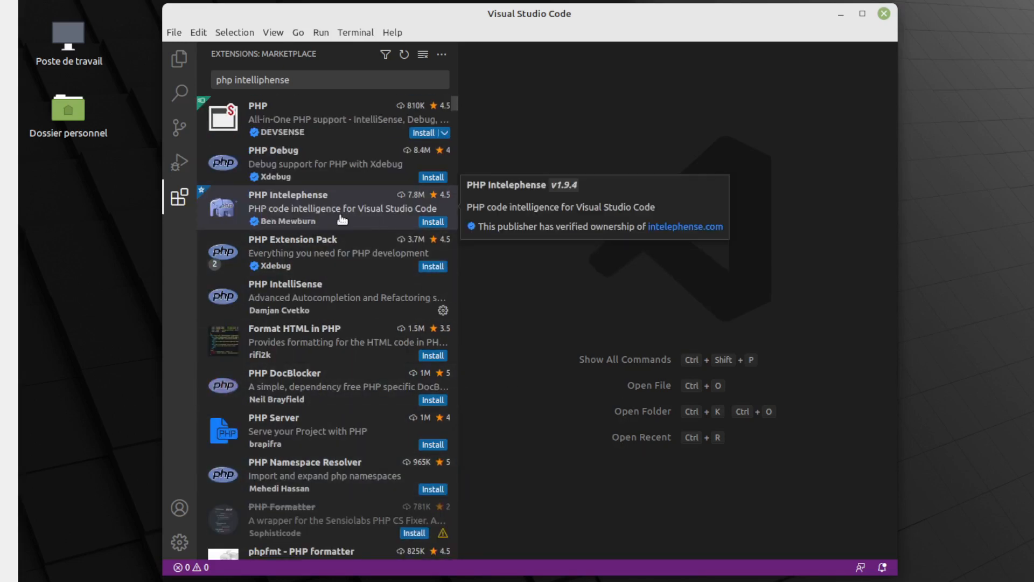
mouse_move(371, 243)
click(885, 15)
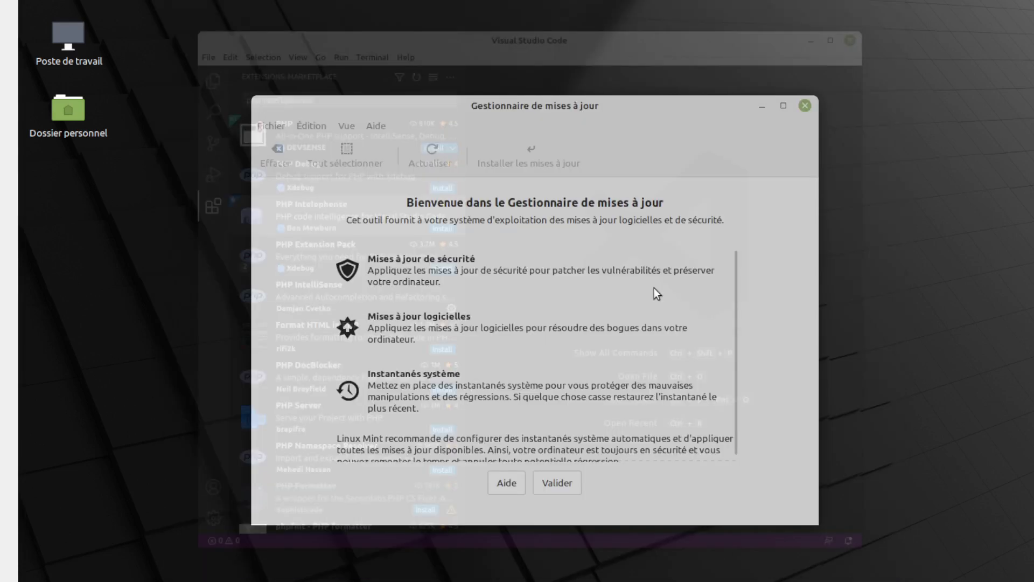